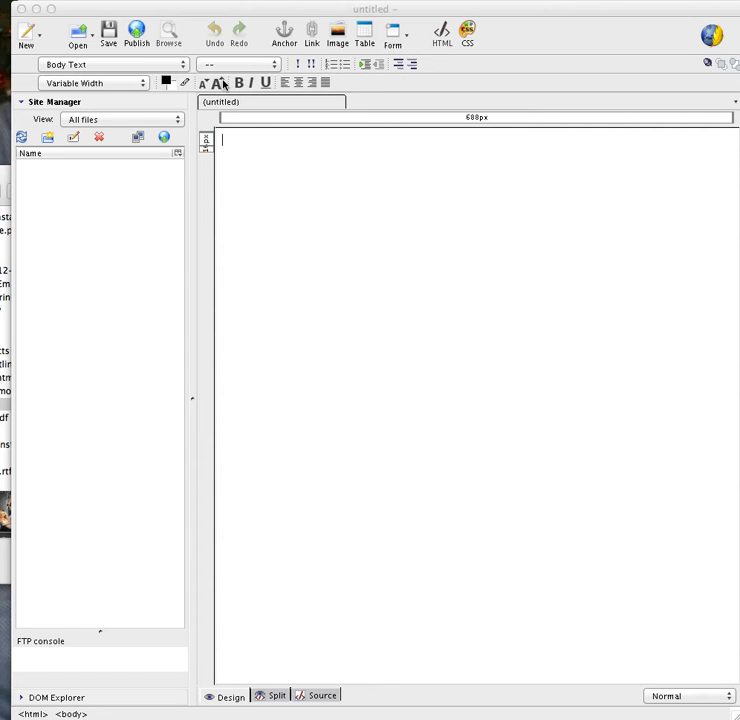
Start CSS editing on the blank page, titling it index.html and saving it as index.html.html in the Week 11 folder.
left_click(467, 38)
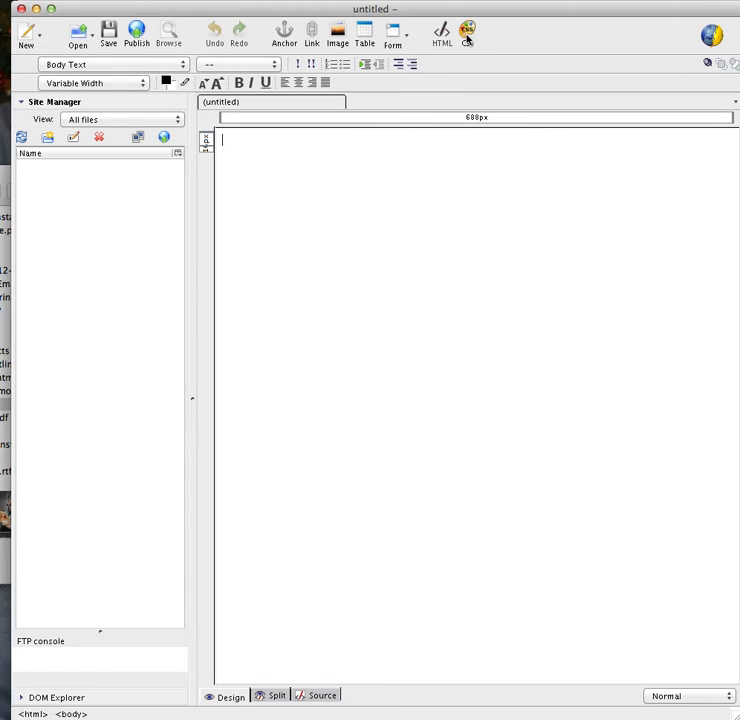
left_click(467, 38)
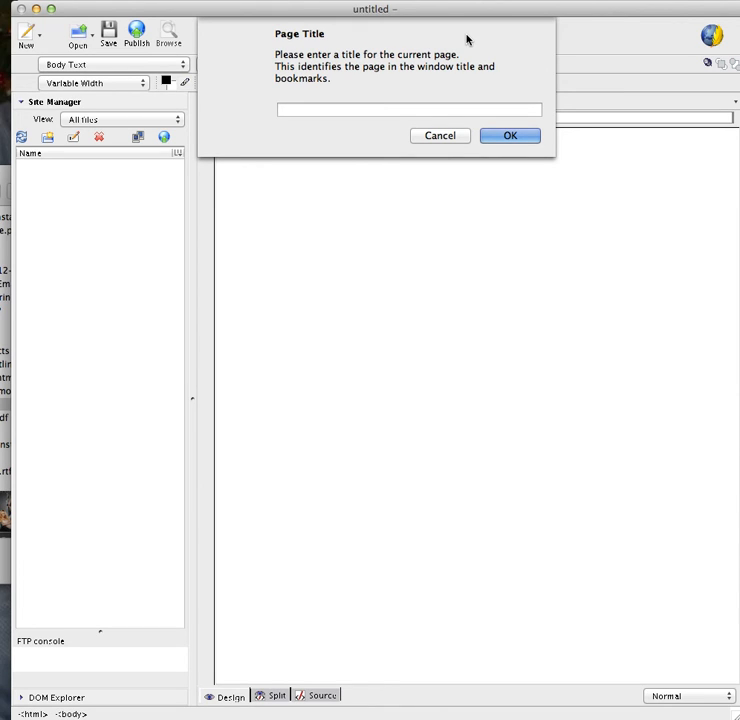
type("Index.hr")
key("BackSpace")
type("tml")
left_click(505, 144)
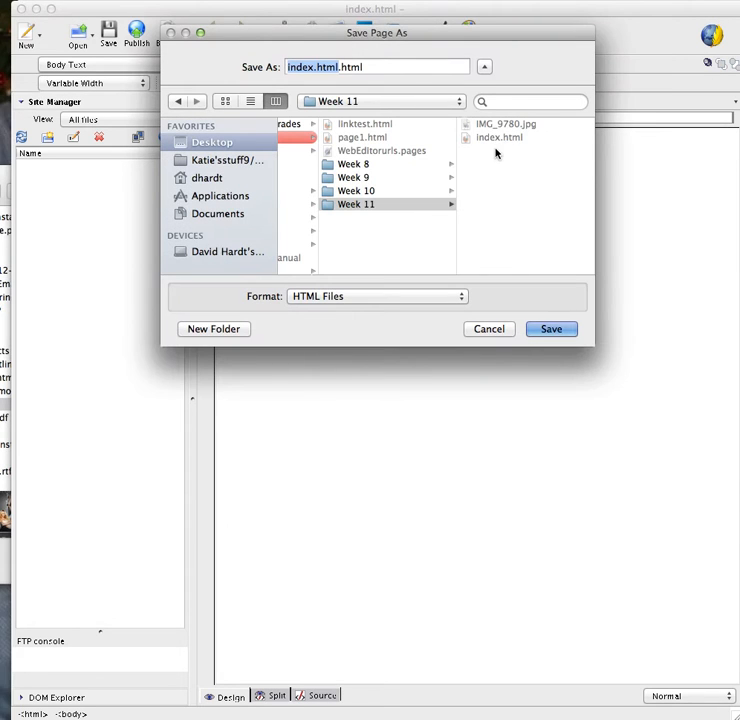
left_click(415, 209)
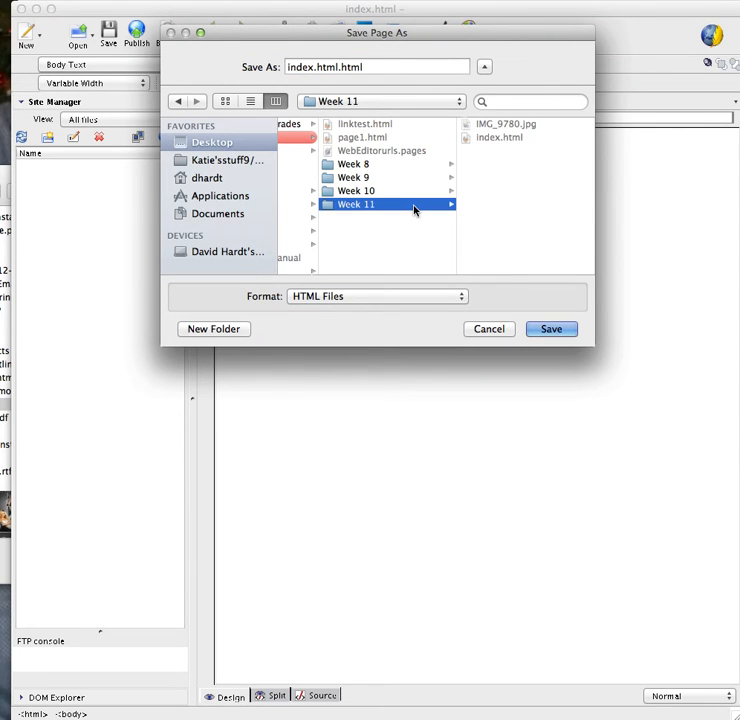
left_click(556, 328)
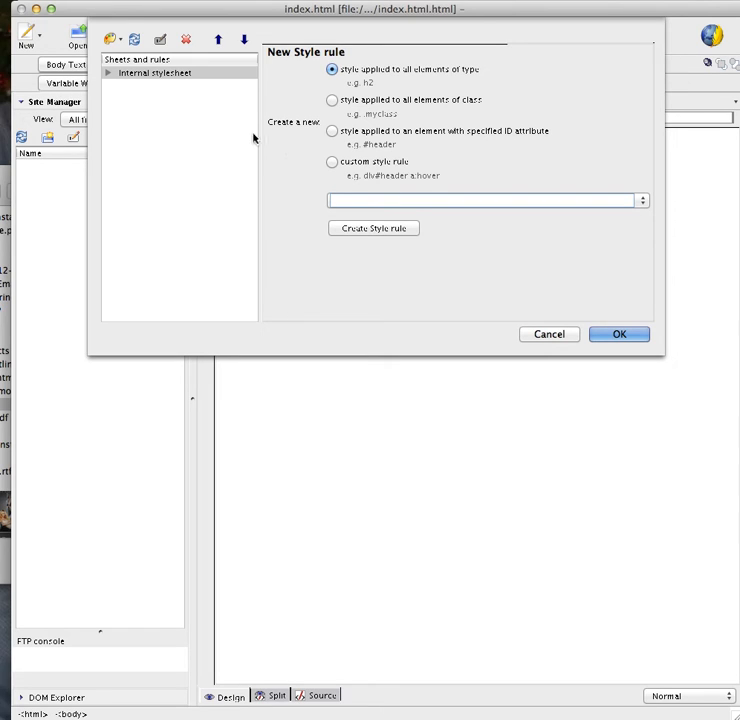
Create a style rule in the internal stylesheet for all h1 (Heading 1) elements.
left_click(642, 203)
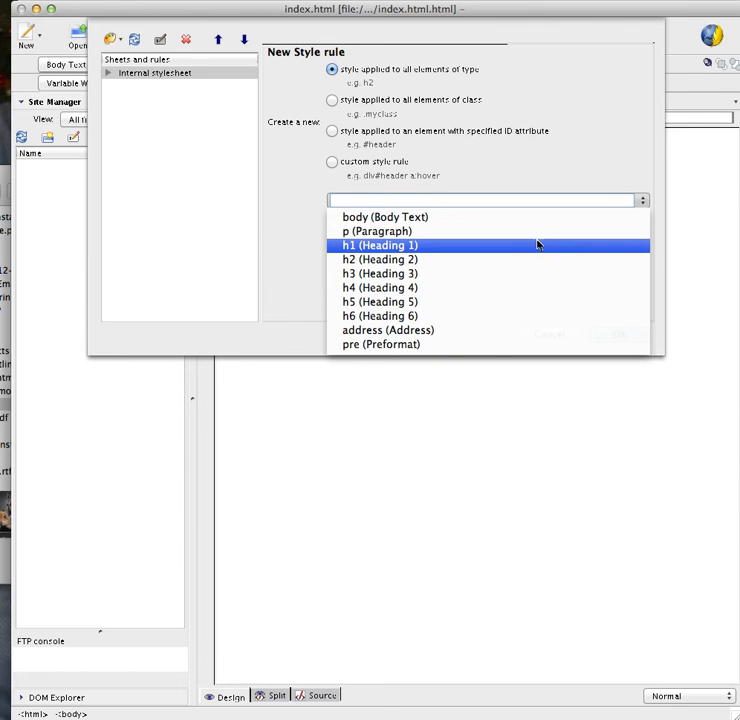
left_click(503, 246)
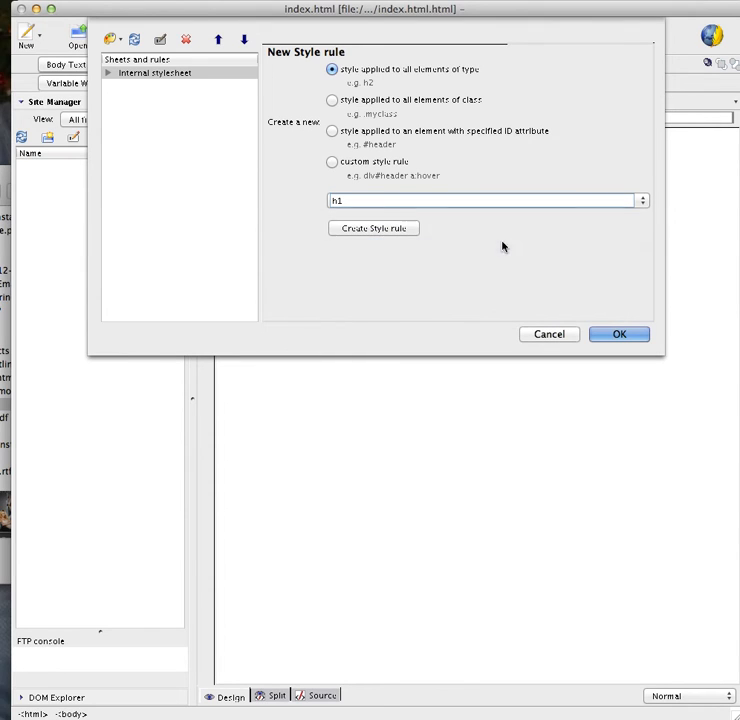
left_click(396, 232)
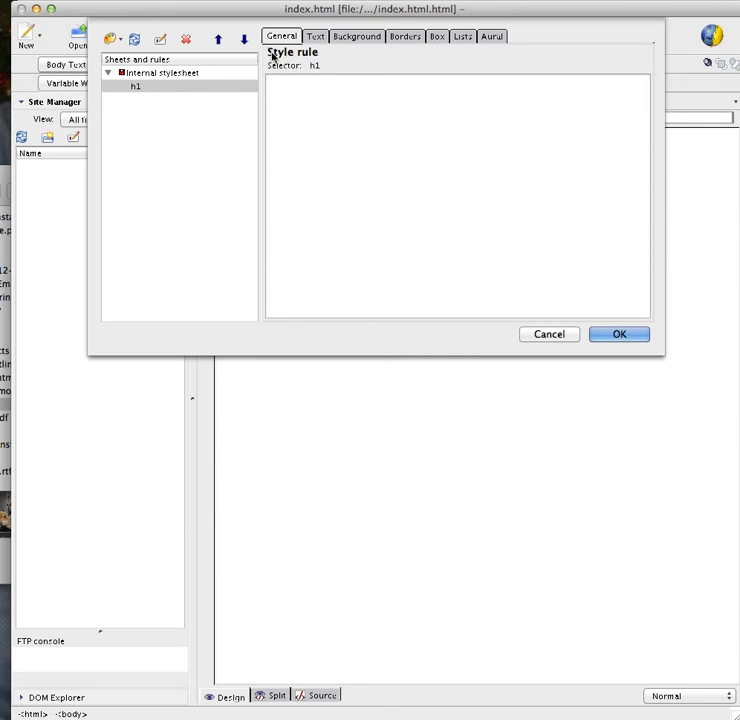
Set the h1 rule's text to center alignment, bold font weight and normal font style.
left_click(316, 37)
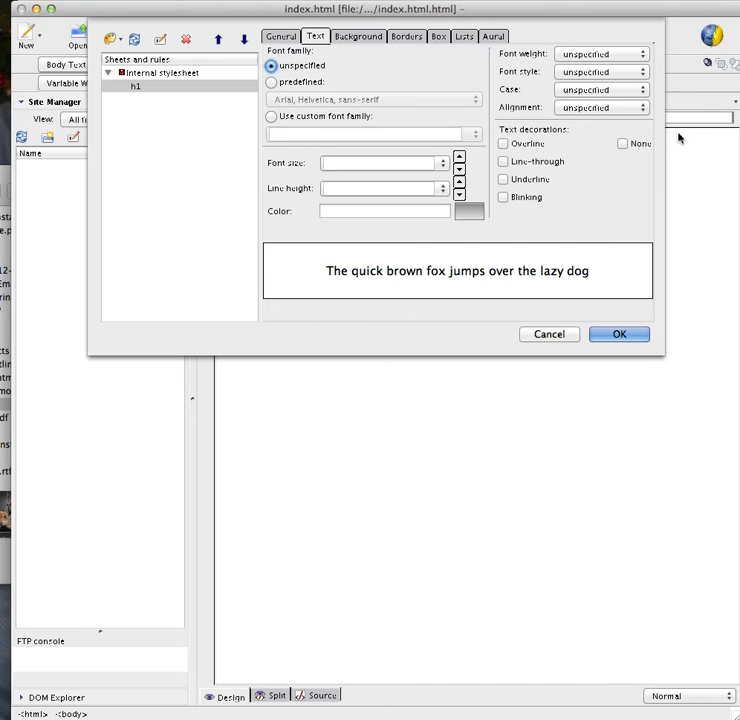
left_click(643, 109)
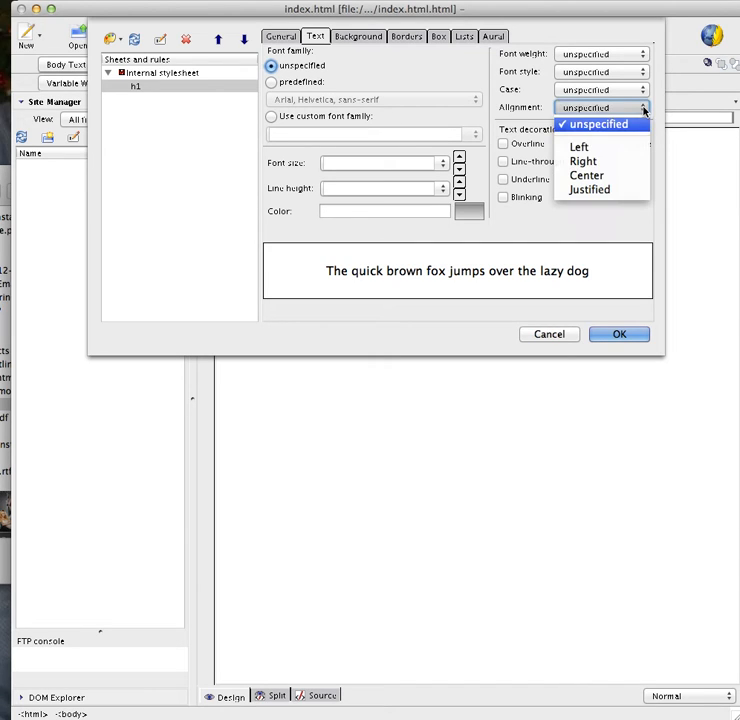
left_click(631, 180)
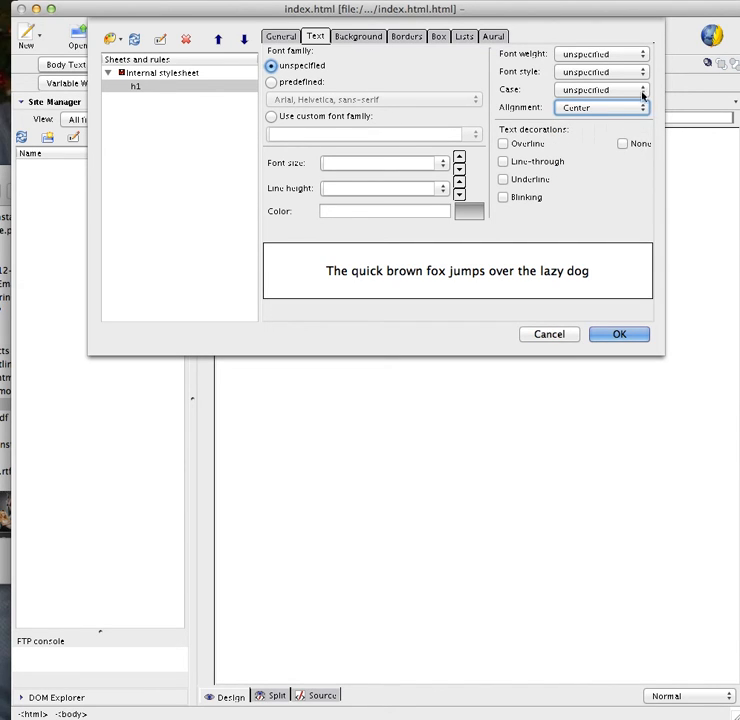
left_click(641, 55)
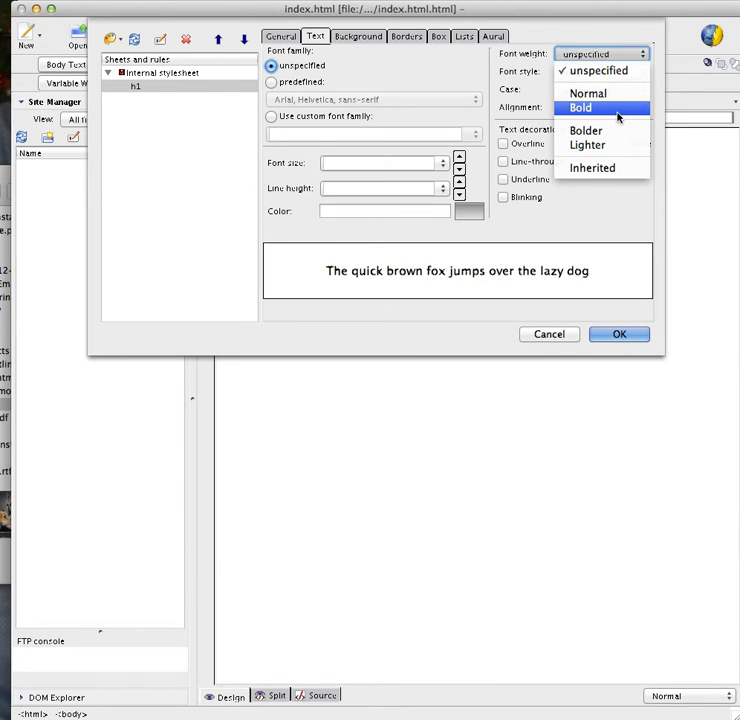
left_click(576, 114)
left_click(620, 73)
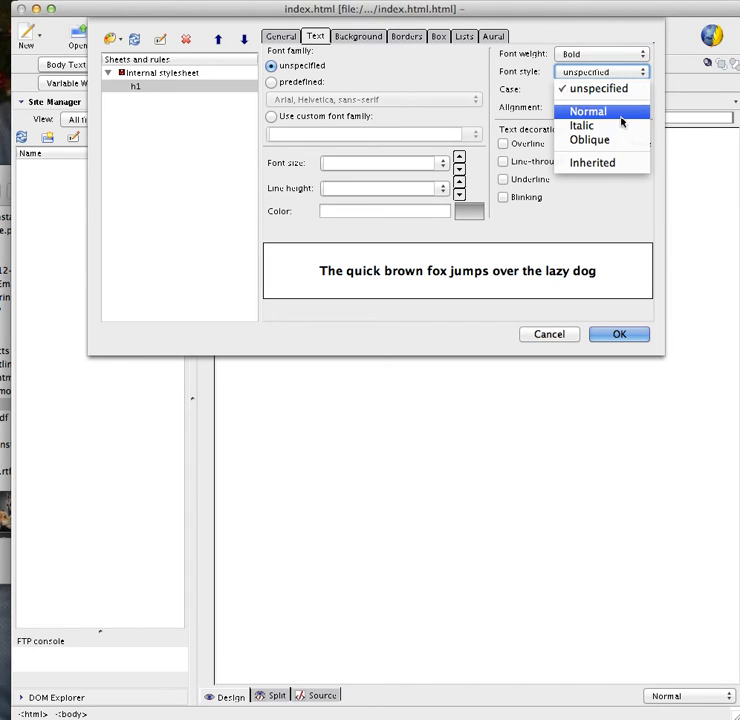
left_click(576, 113)
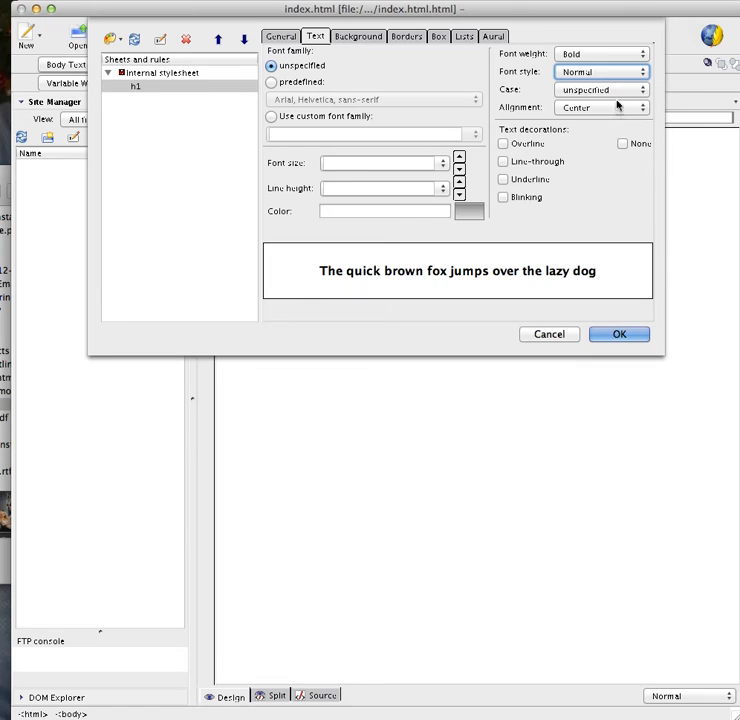
left_click(616, 91)
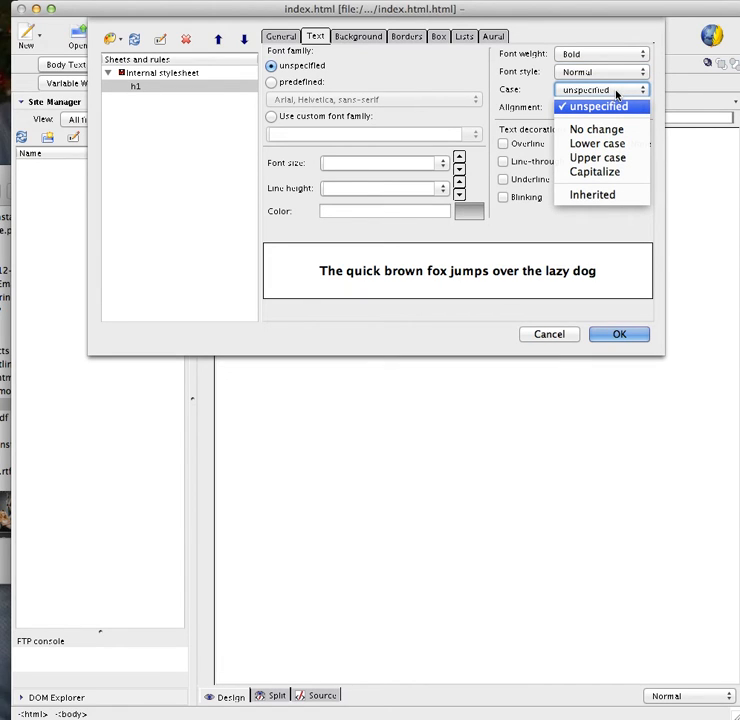
left_click(621, 28)
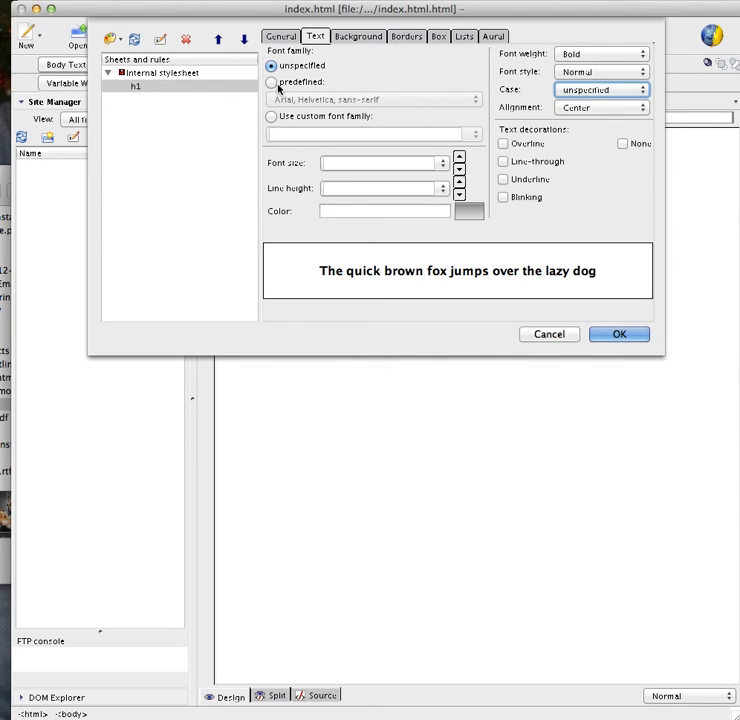
Give the h1 rule red text and a yellow background color, and accept the stylesheet changes.
left_click(424, 212)
type("red")
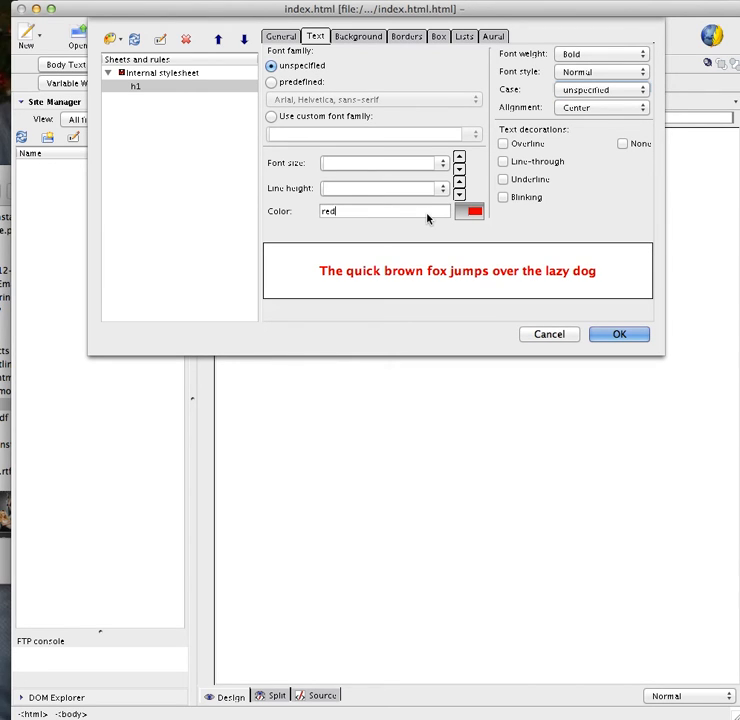
left_click(359, 36)
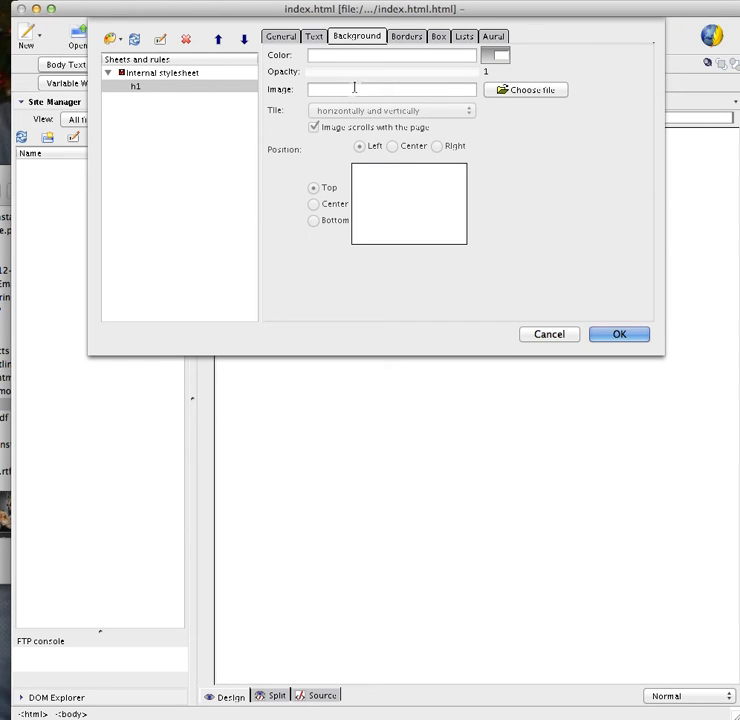
type("yellow")
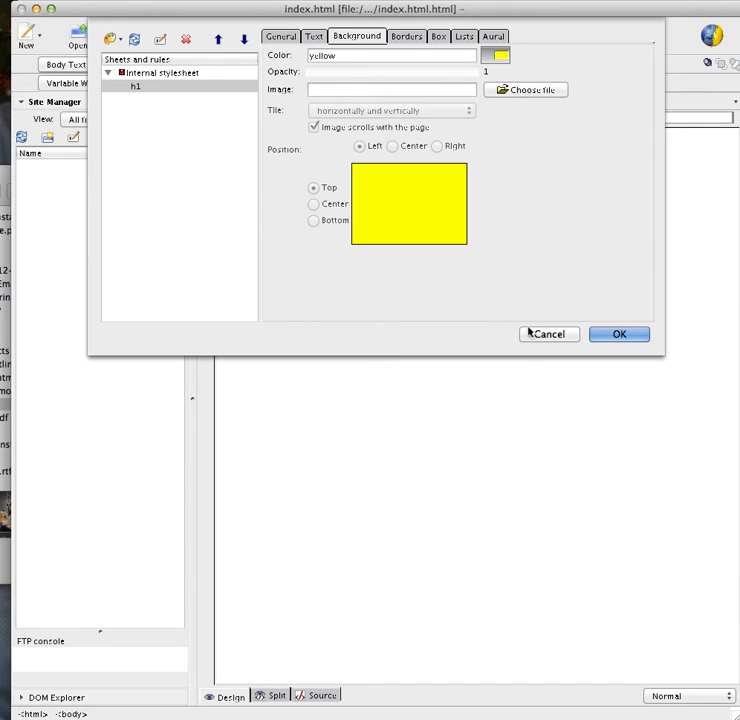
left_click(407, 36)
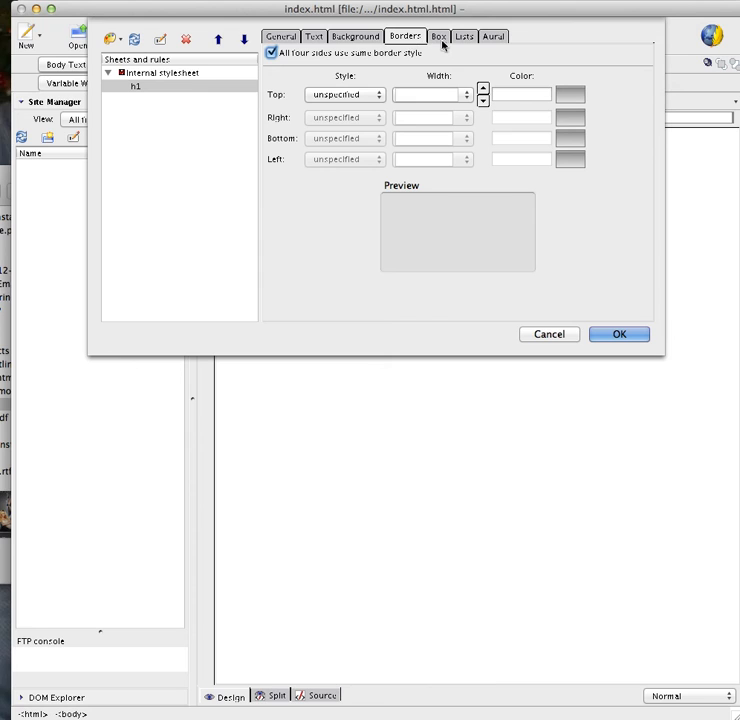
left_click(440, 41)
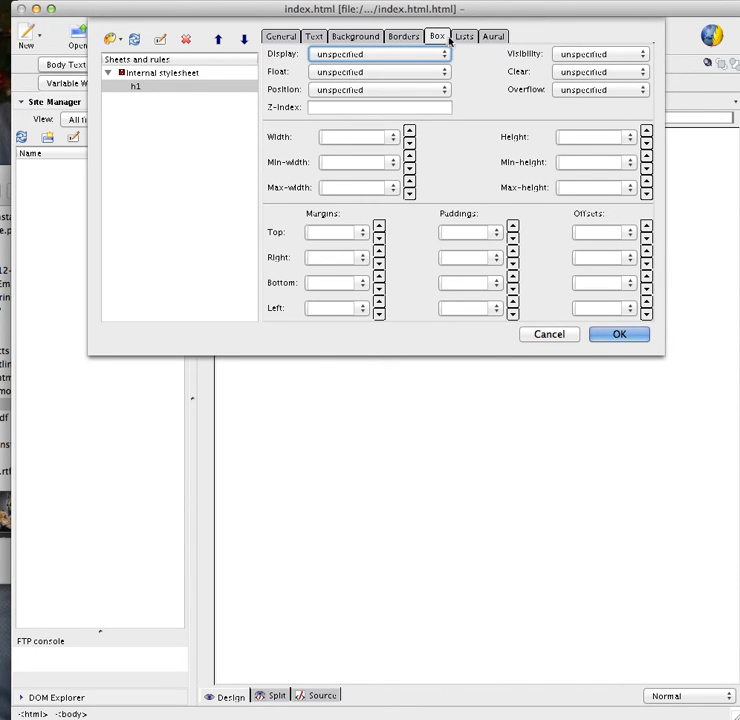
left_click(463, 40)
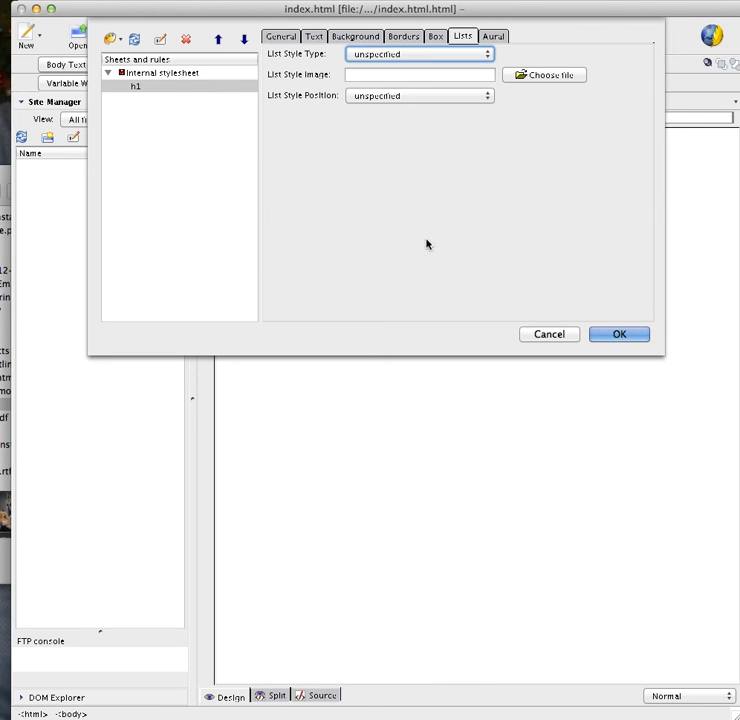
left_click(619, 334)
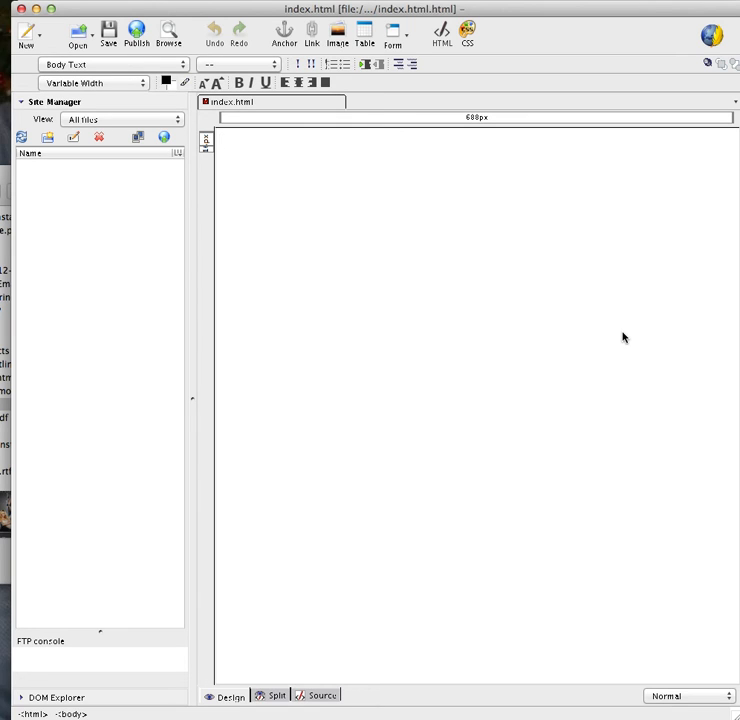
Add a Heading 1 line reading "Hi how are you doing??" at the start of the page.
left_click(160, 66)
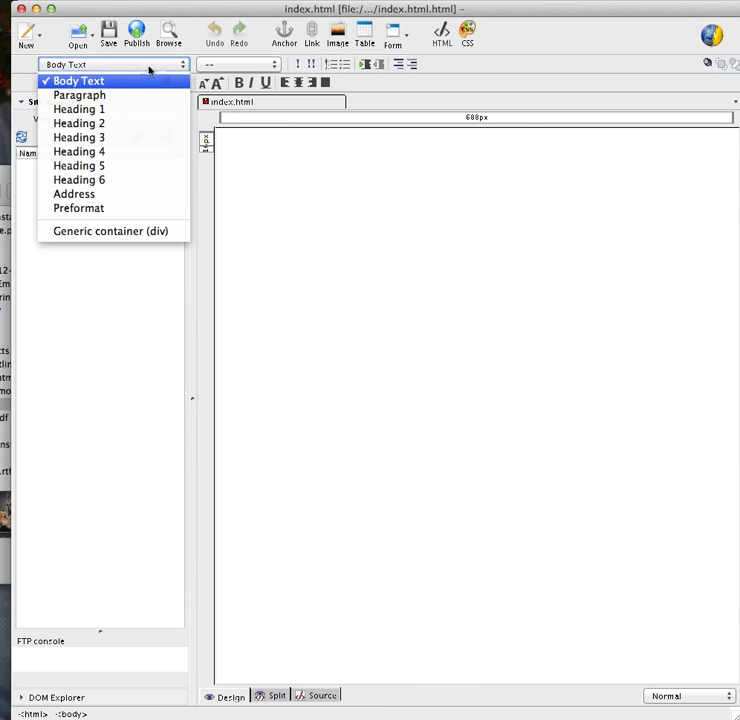
left_click(117, 109)
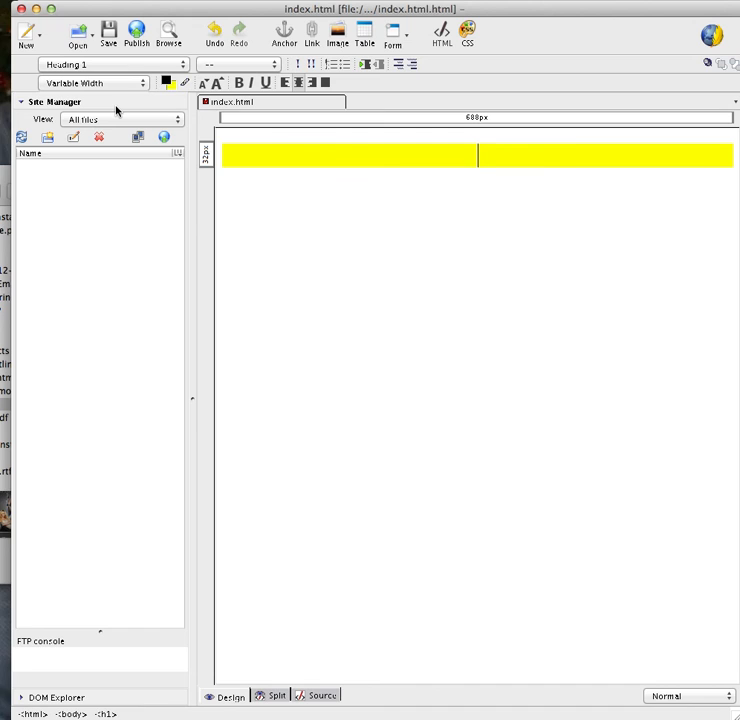
type("Hi")
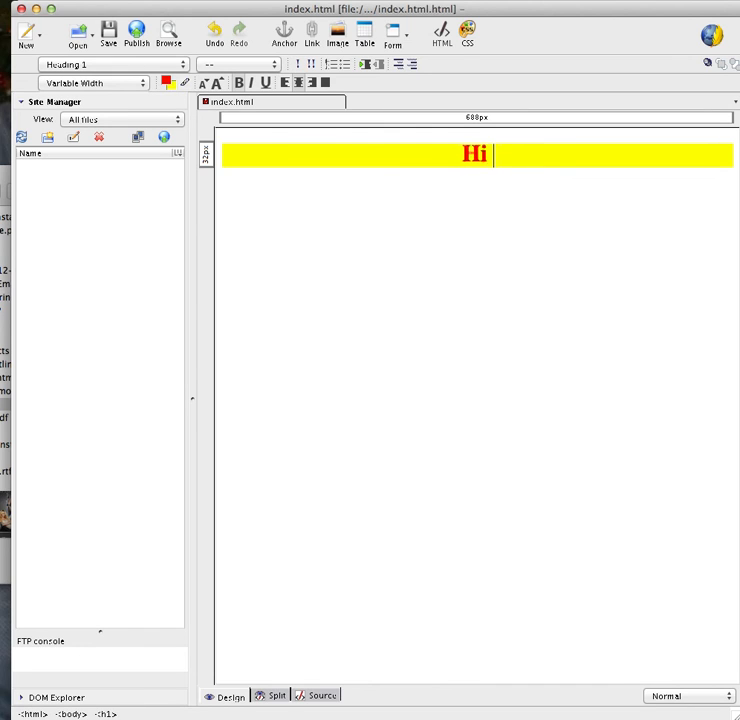
type(" how are you ")
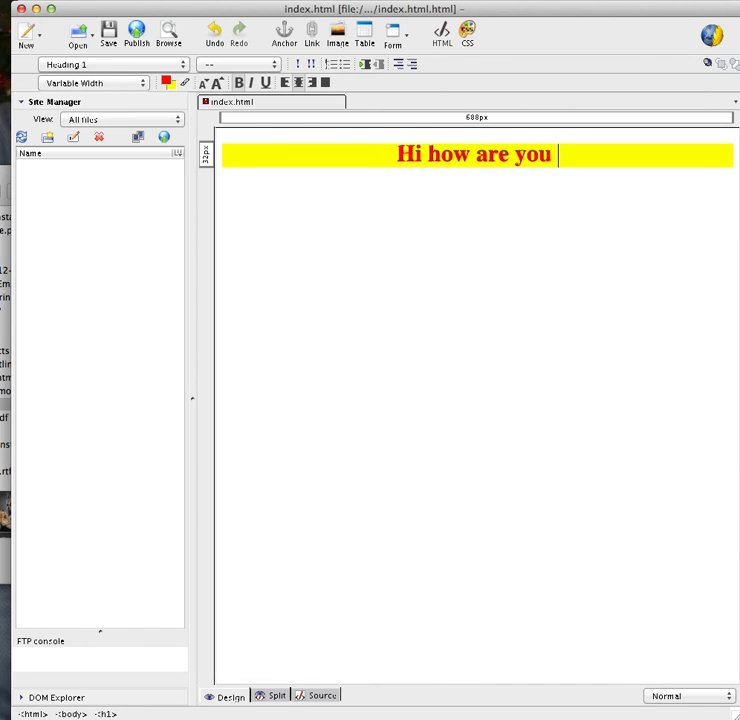
type("doing")
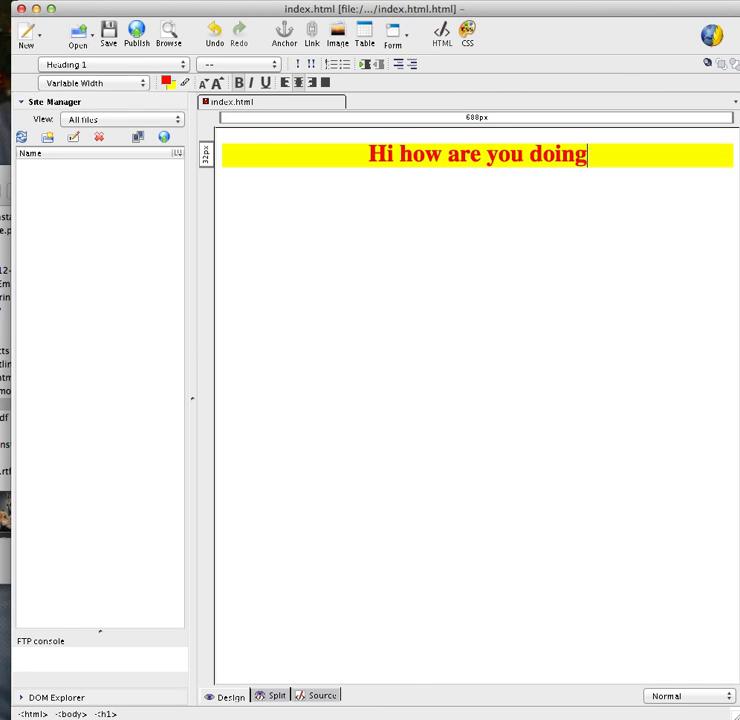
type("??")
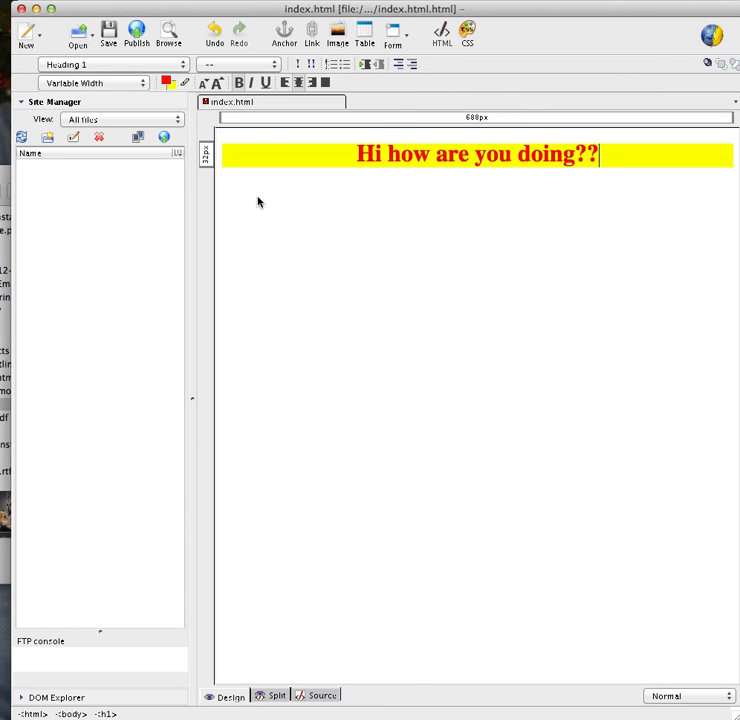
key("Return")
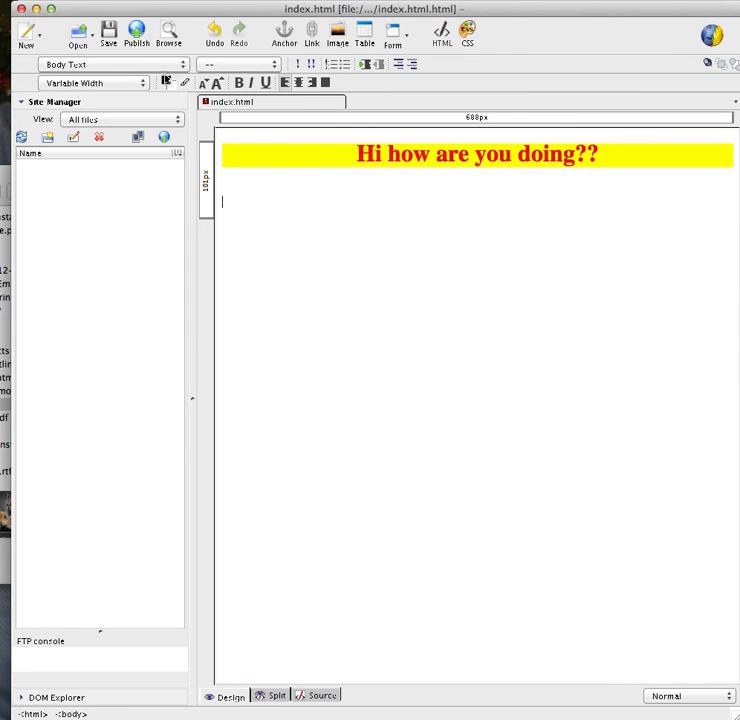
Add a Heading 2 line reading "Cows are yummy" below the first heading.
left_click(149, 66)
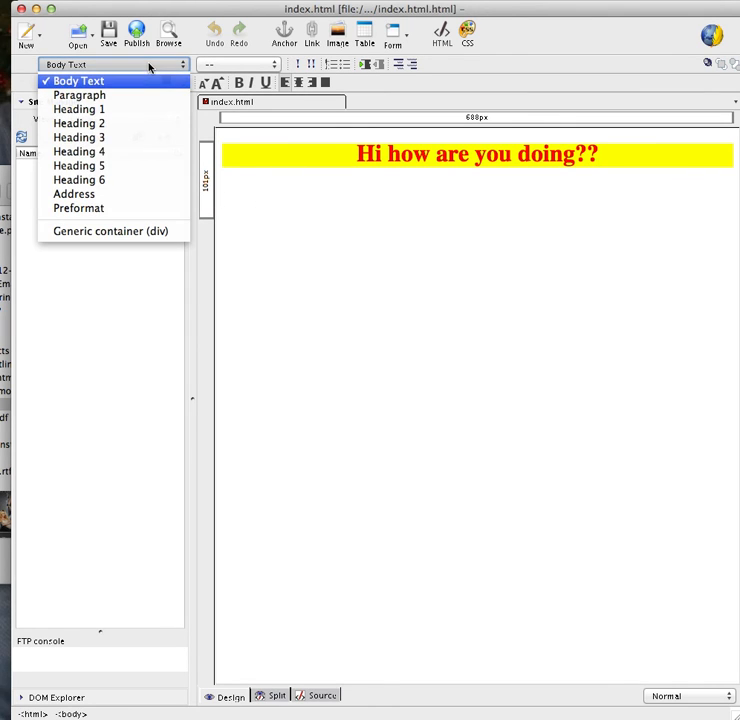
left_click(141, 124)
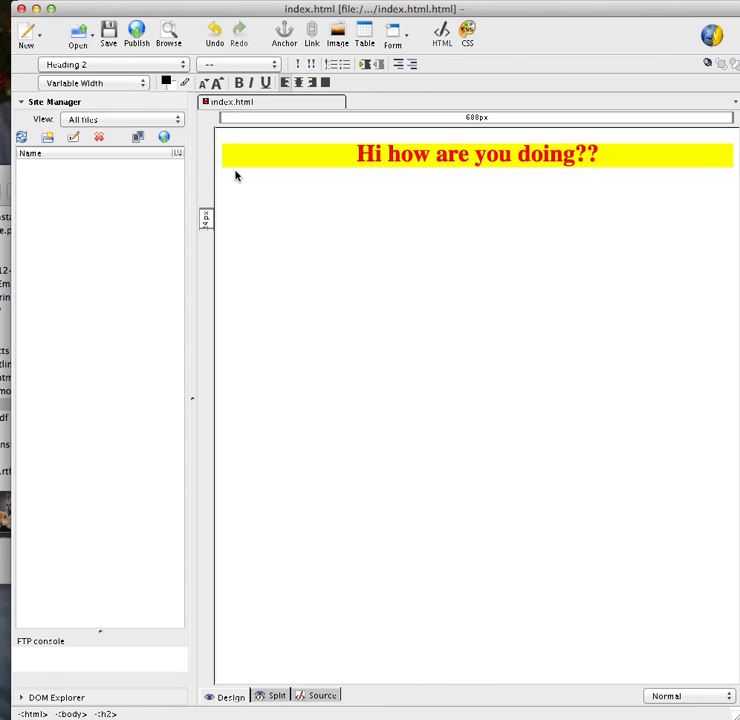
type("Cows are ")
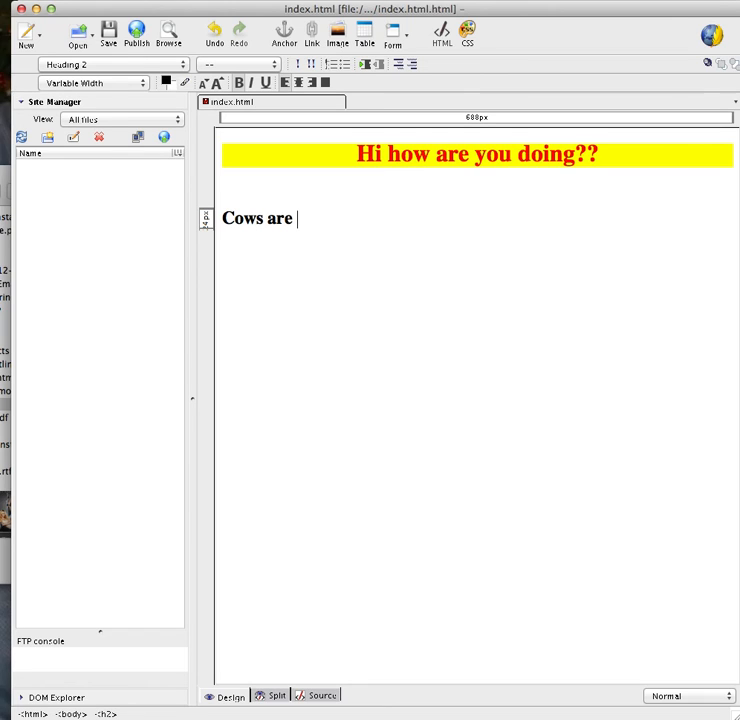
type("yummy")
key("Return")
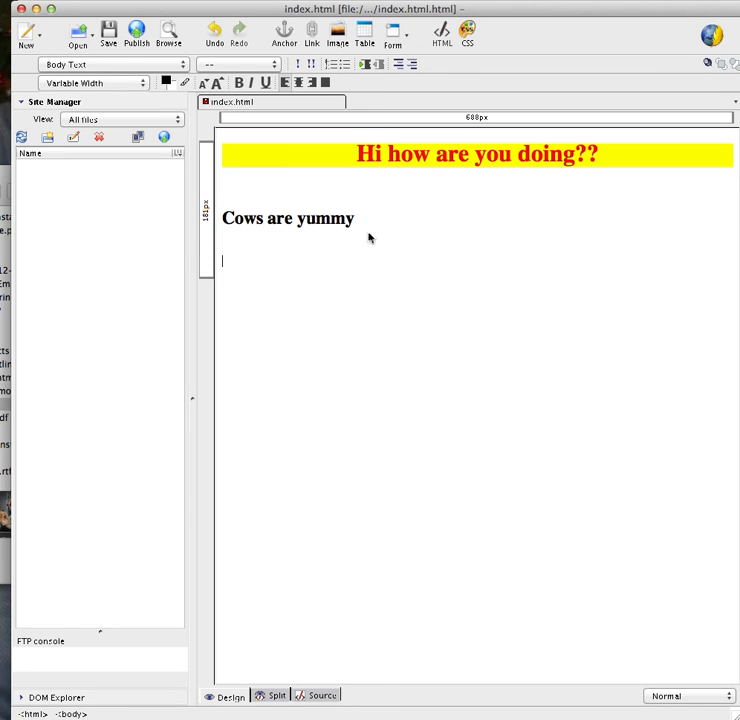
Choose IMG_9780.jpg from the Week 11 folder in WebEditors New 2013 as the image to insert below the Heading 2 line.
left_click(340, 37)
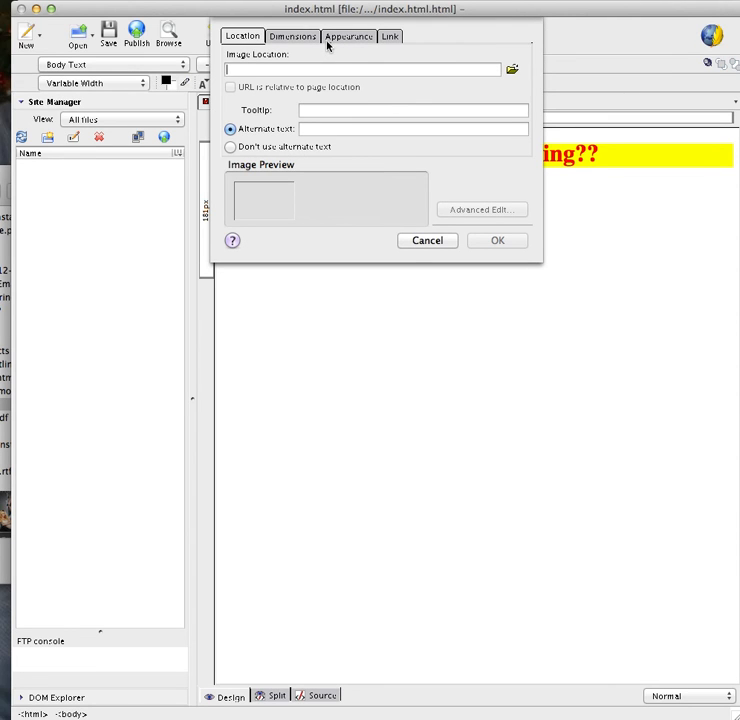
left_click(511, 70)
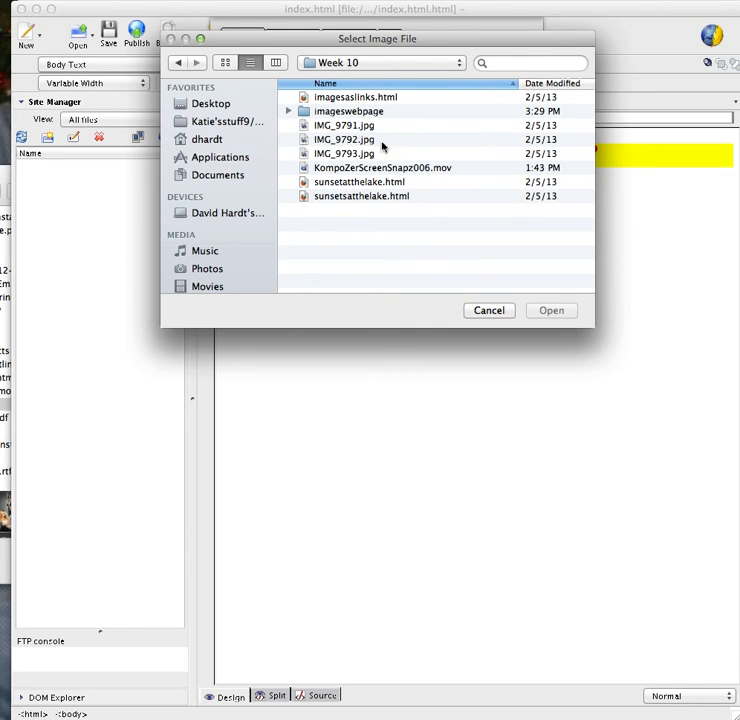
left_click(459, 65)
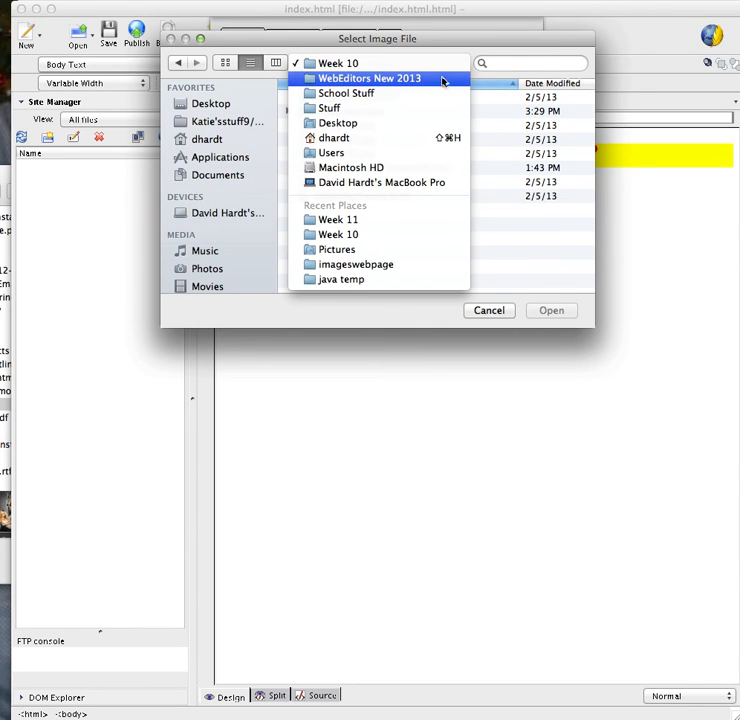
left_click(441, 83)
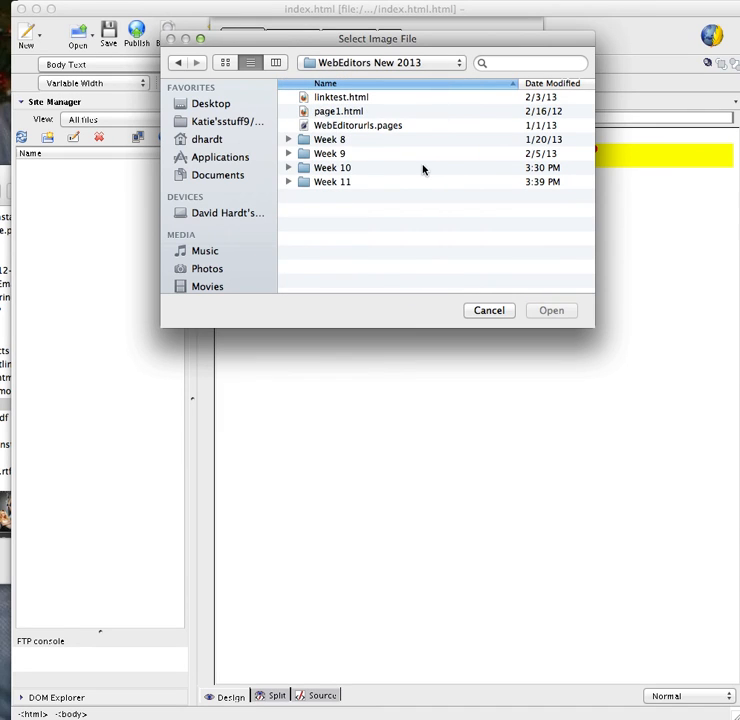
left_click(288, 182)
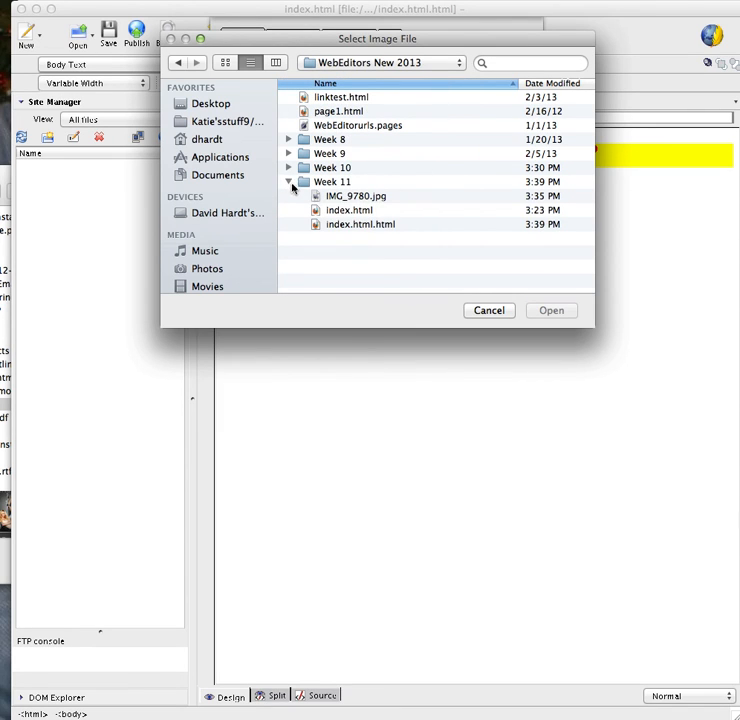
left_click(366, 198)
left_click(569, 311)
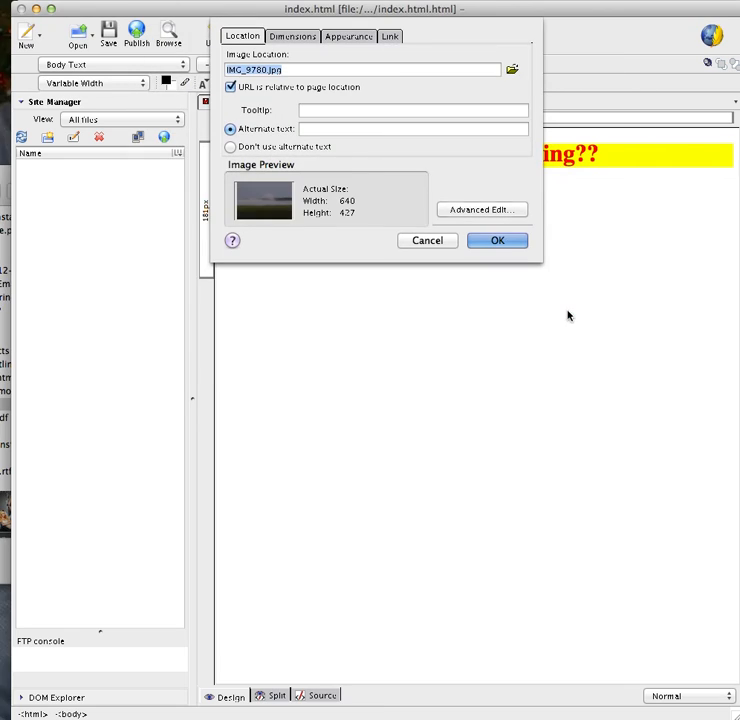
Give the image the alternate text "Smoke on the Water".
left_click(506, 243)
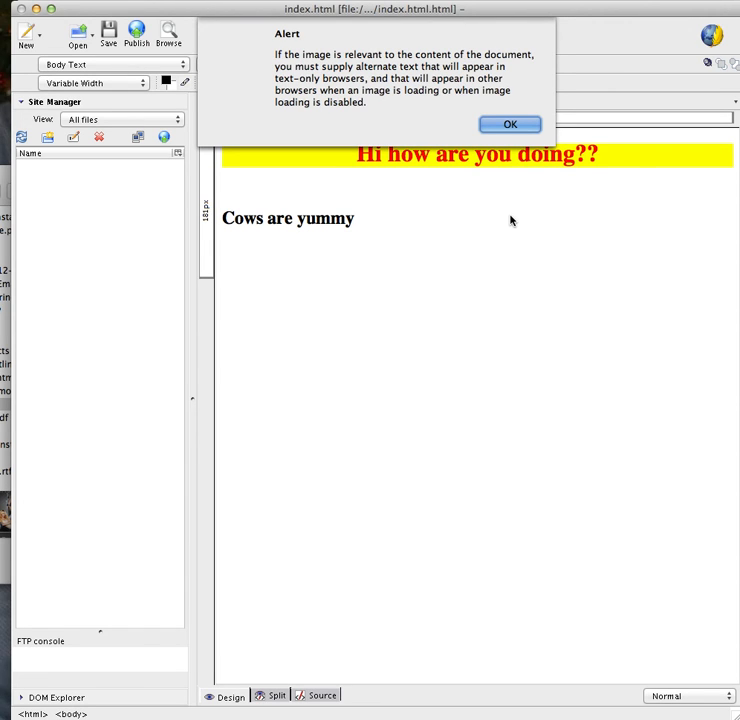
left_click(510, 125)
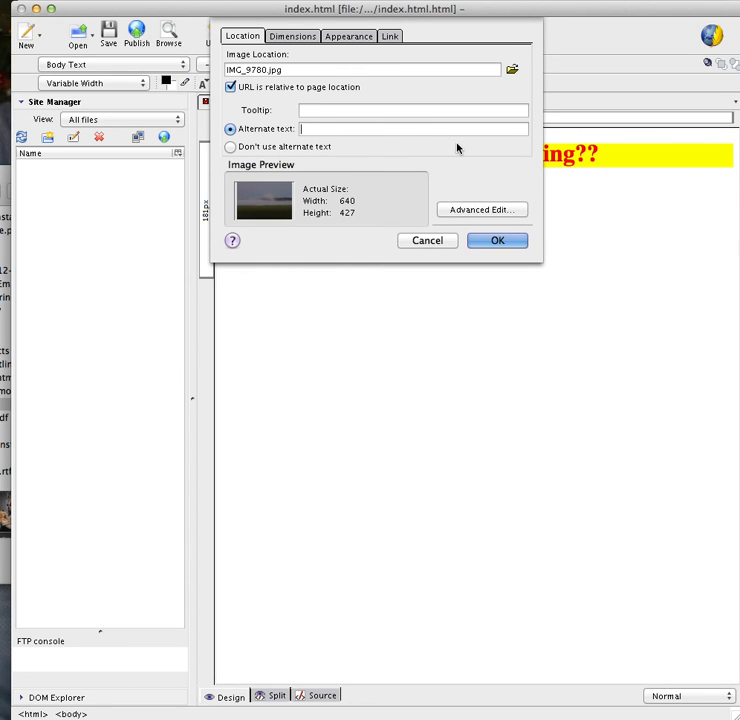
type("Smoke on the Watrer")
key("BackSpace")
key("BackSpace")
key("BackSpace")
type("er")
Switch the image to a custom size with constrained proportions and set its width to 320 pixels.
left_click(300, 37)
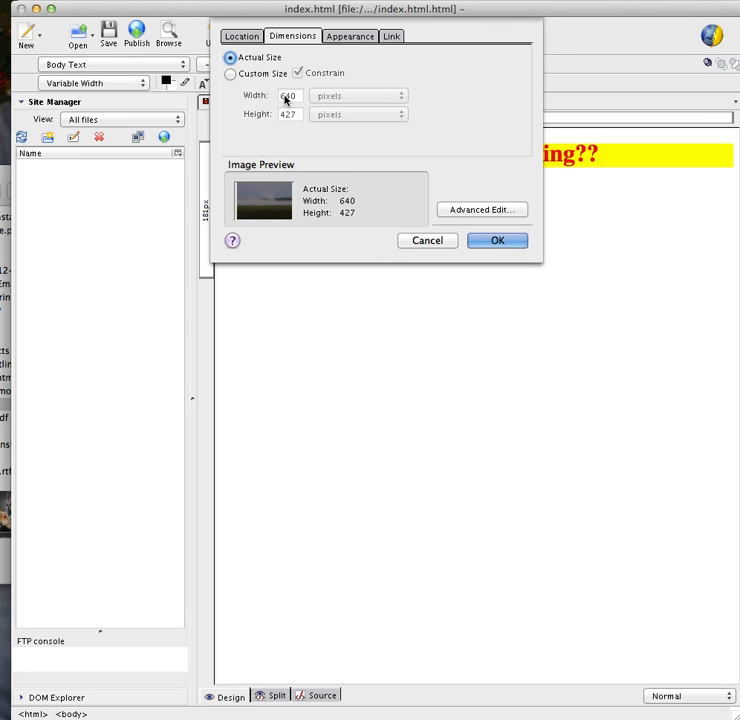
left_click(231, 76)
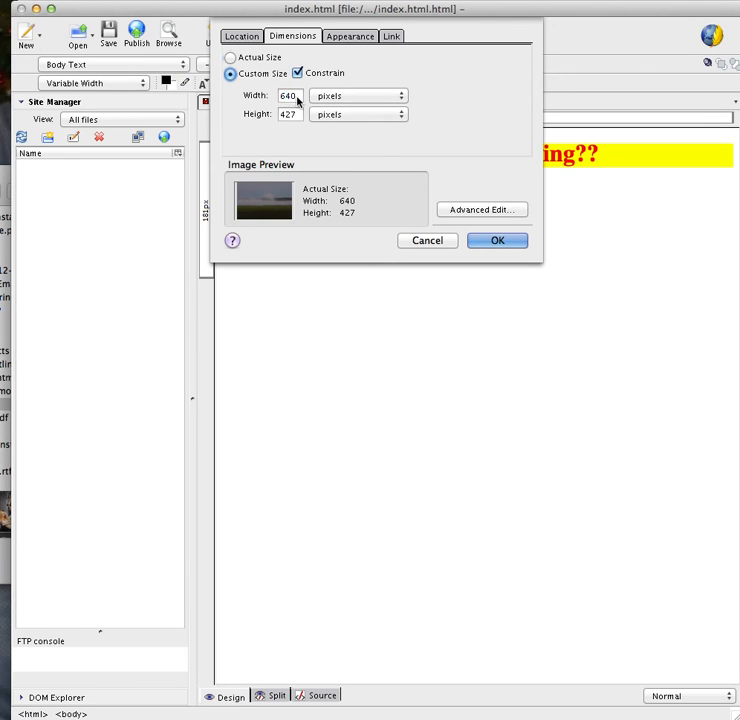
left_click(297, 97)
key("BackSpace")
key("BackSpace")
key("BackSpace")
type("320")
Give the image a 10-pixel solid border and insert it into the page.
left_click(351, 37)
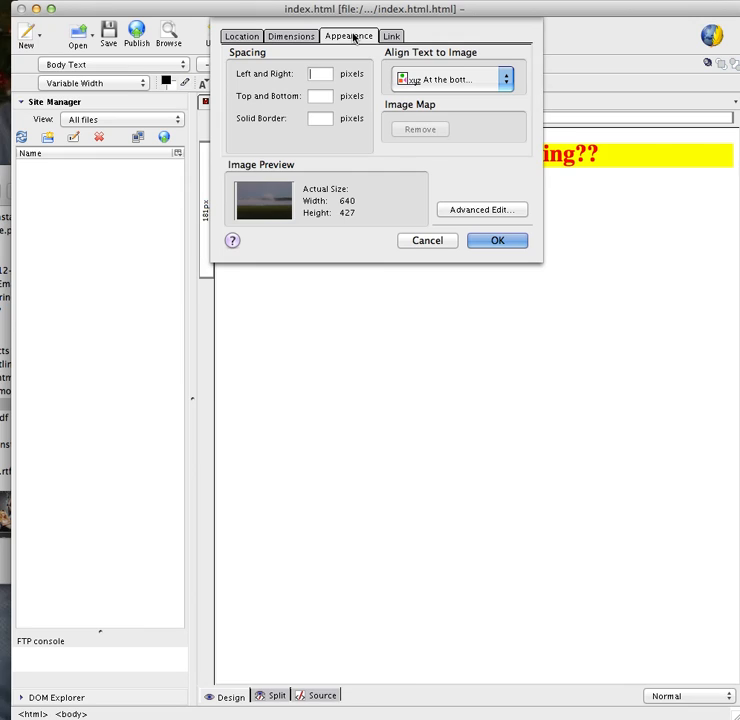
left_click(324, 120)
type("10")
left_click(496, 241)
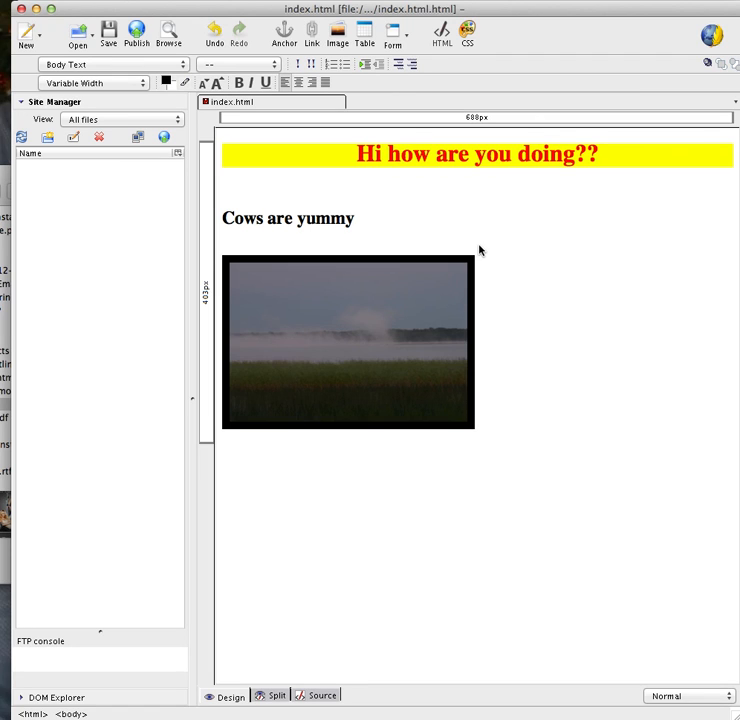
Try centering the inserted image on the page, and set it back to left alignment.
left_click(382, 299)
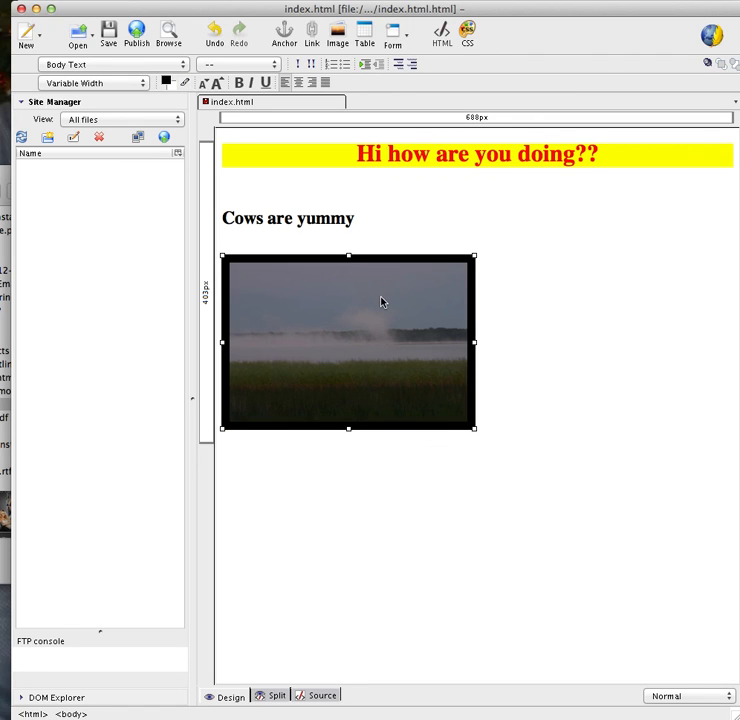
left_click(298, 84)
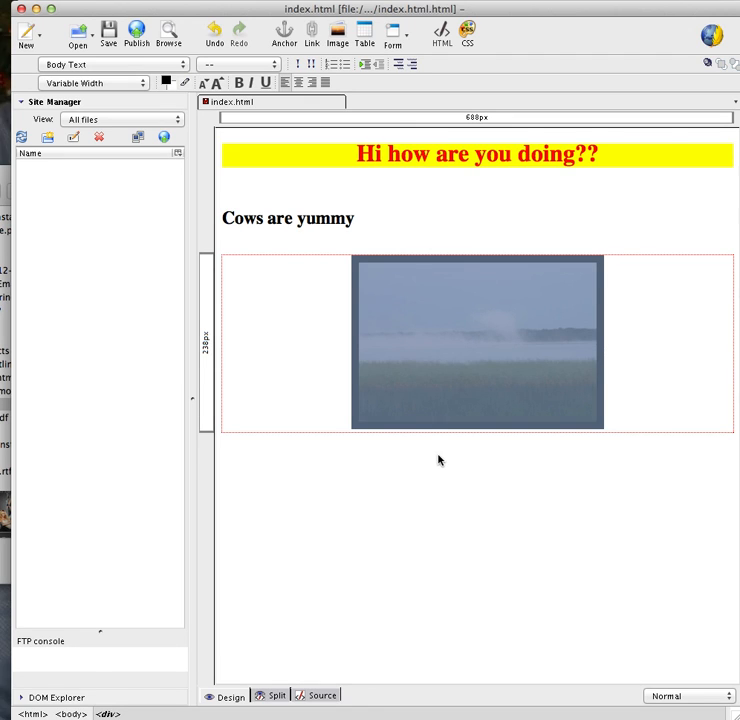
left_click(285, 84)
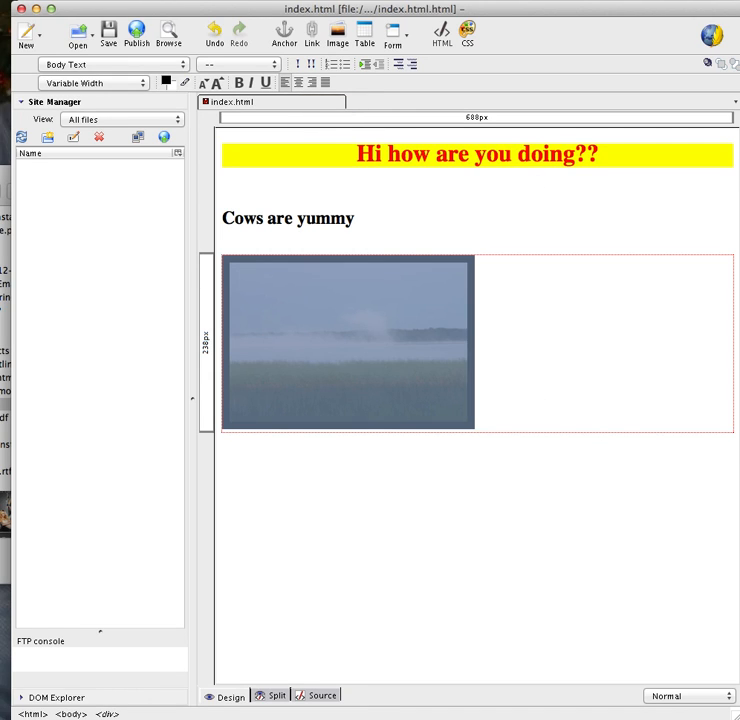
Add several blank lines after the image inside its container, leaving the container's attributes unedited.
left_click(555, 415)
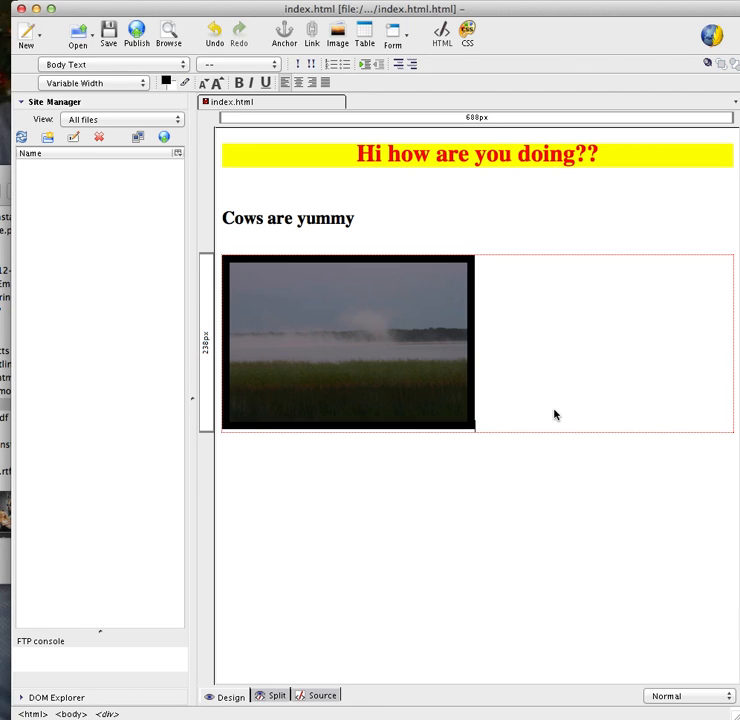
key("Return")
key("Return")
key("Return")
key("Return")
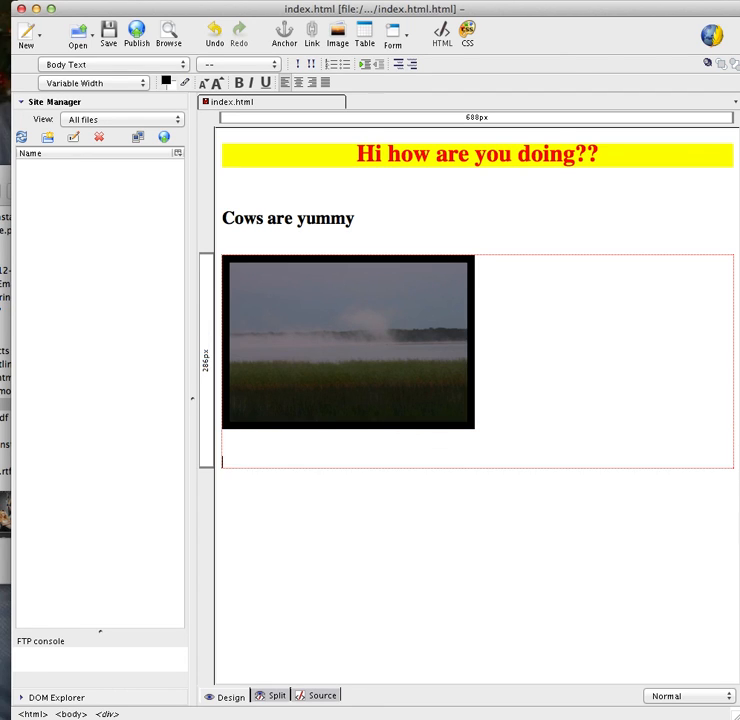
double_click(558, 414)
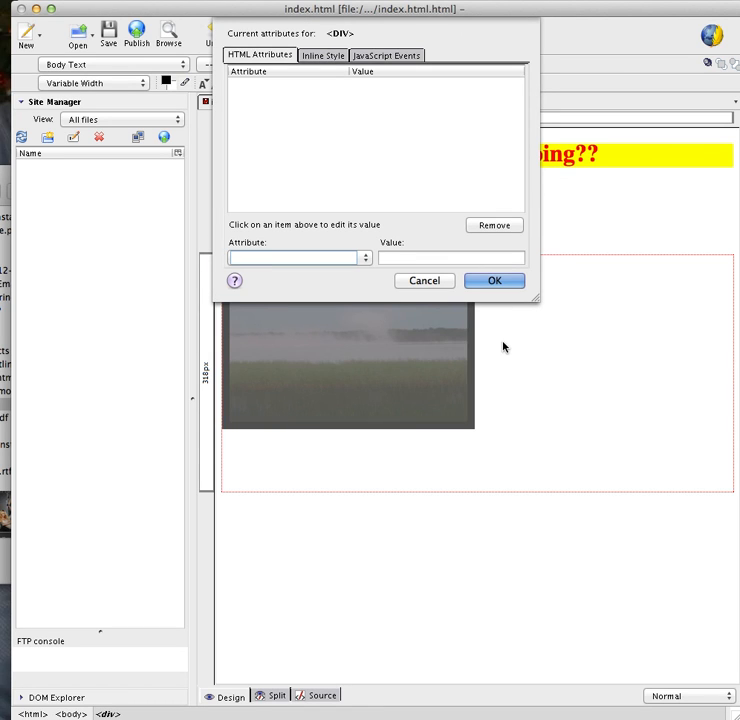
left_click(430, 281)
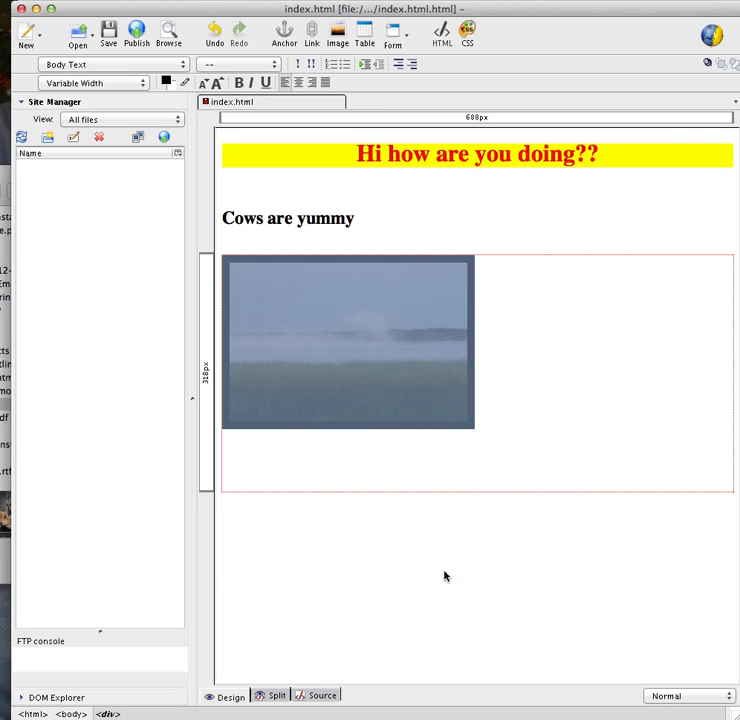
Add a second Heading 1 line reading "This H1 is still the same" between the first heading and "Cows are yummy".
left_click(352, 197)
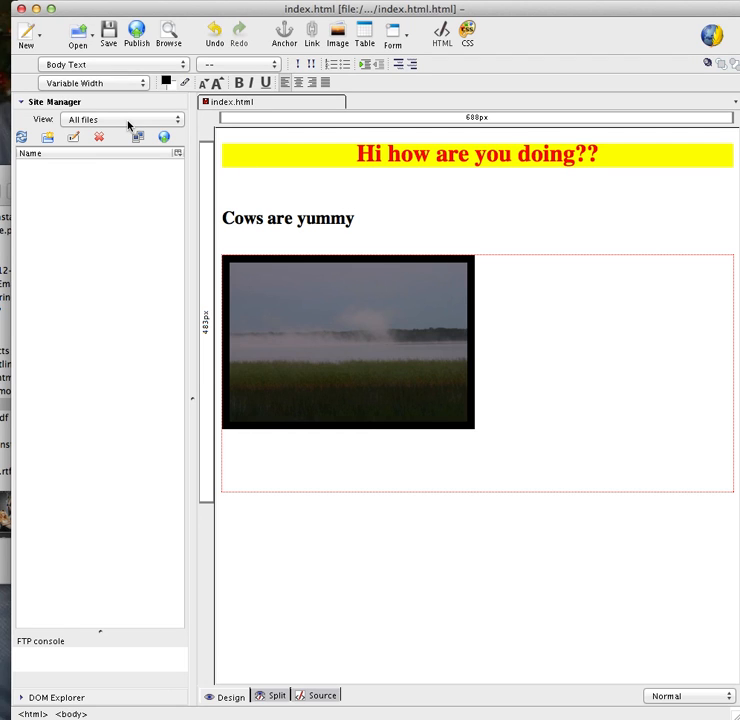
left_click(168, 65)
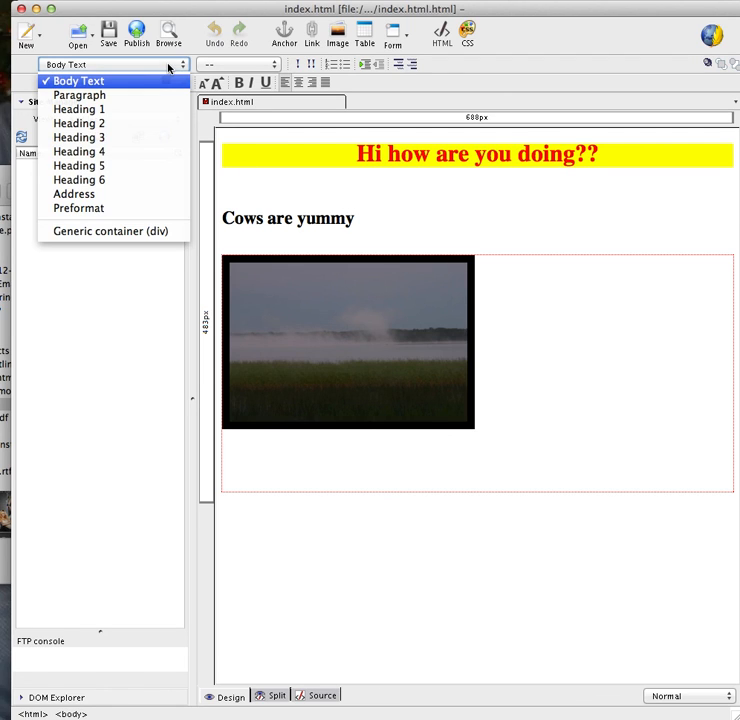
left_click(145, 112)
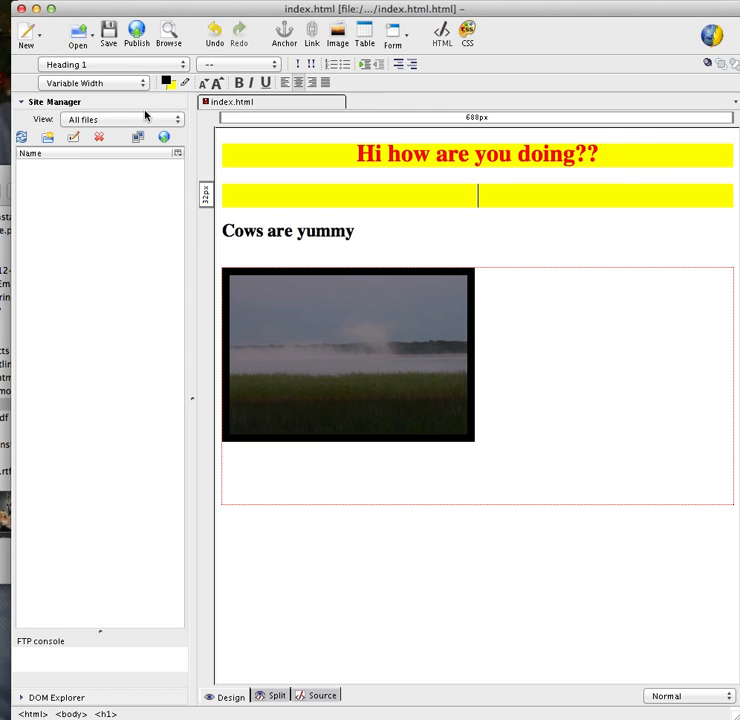
type("This H")
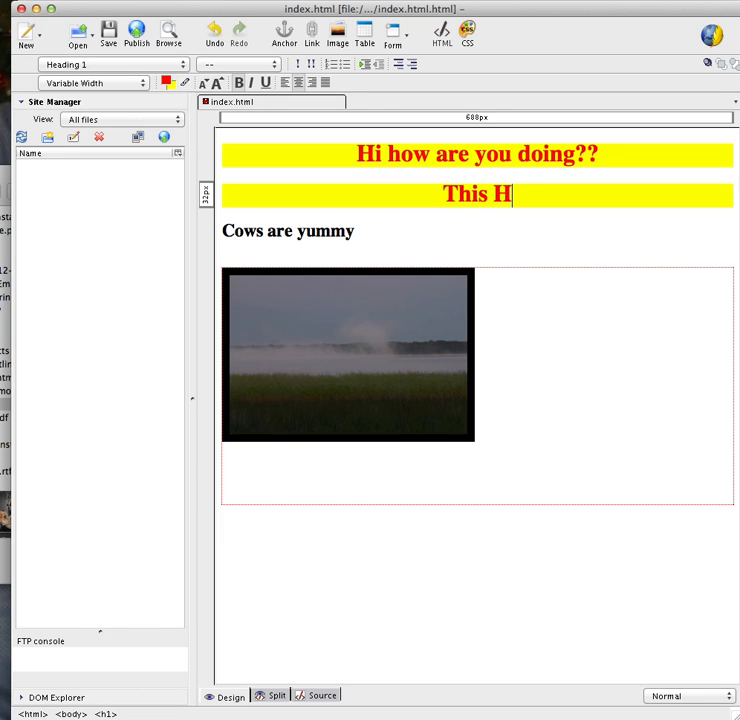
type("1 is ")
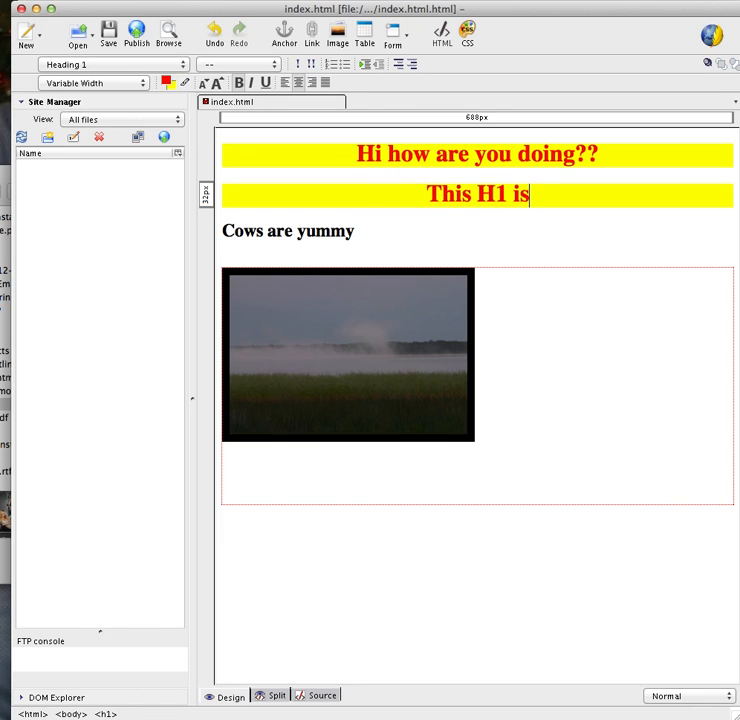
type("still the ")
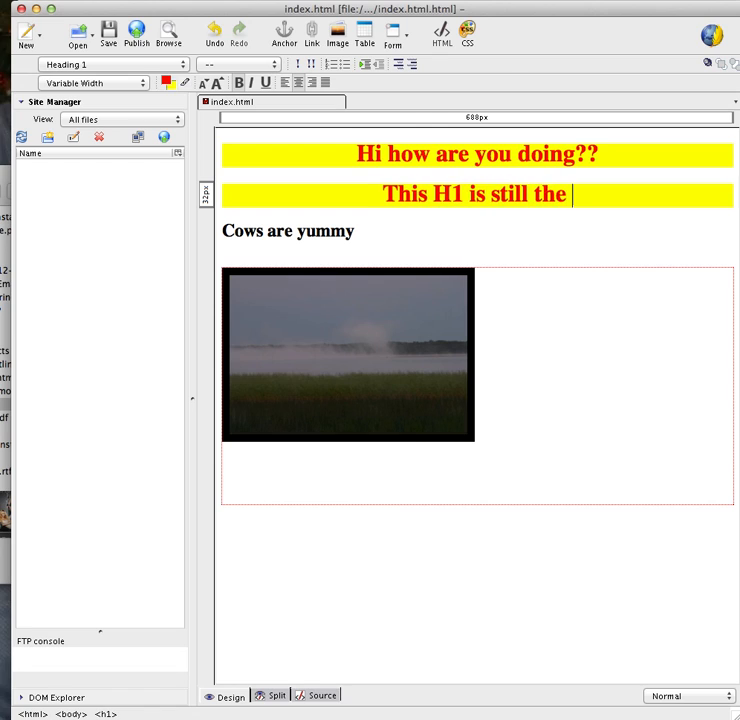
type("same")
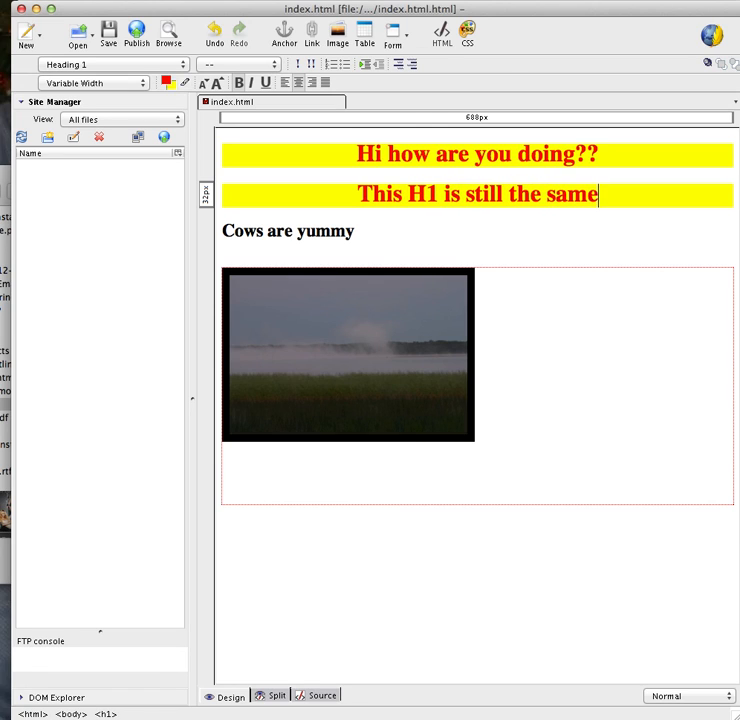